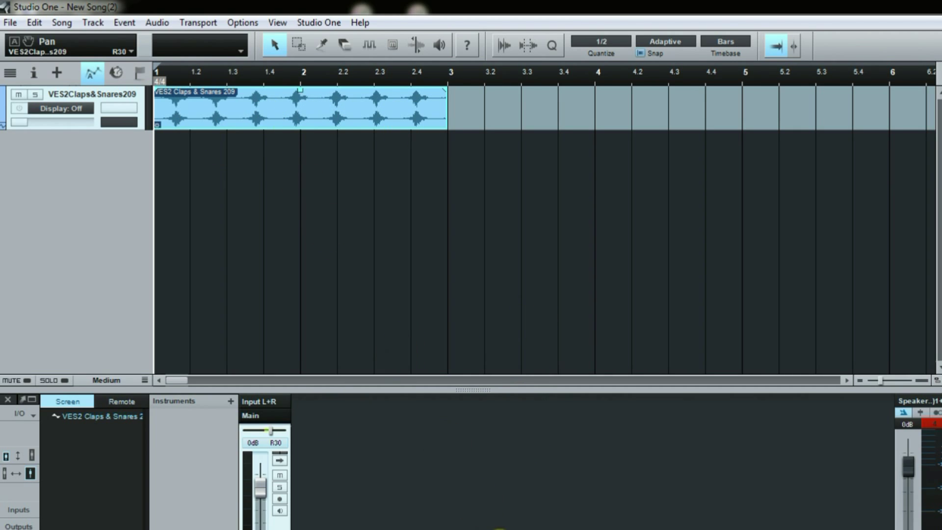
key(space)
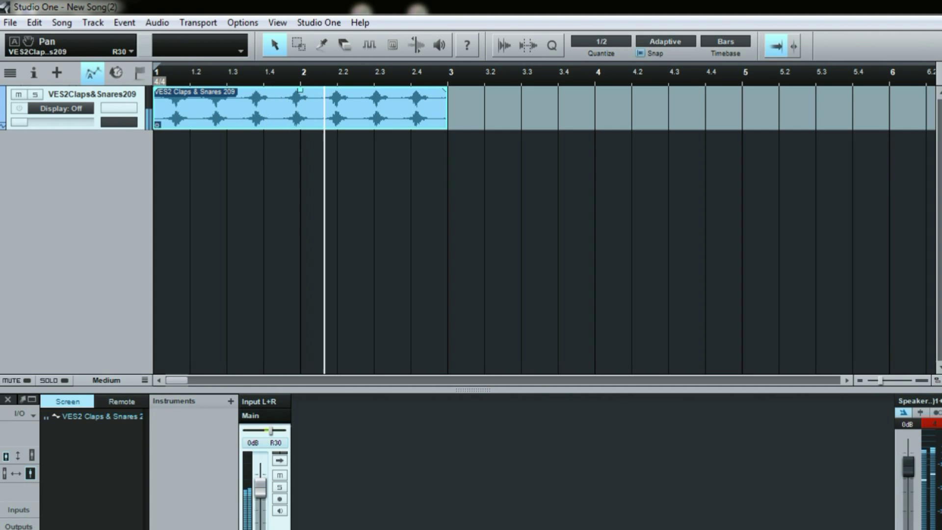
key(space)
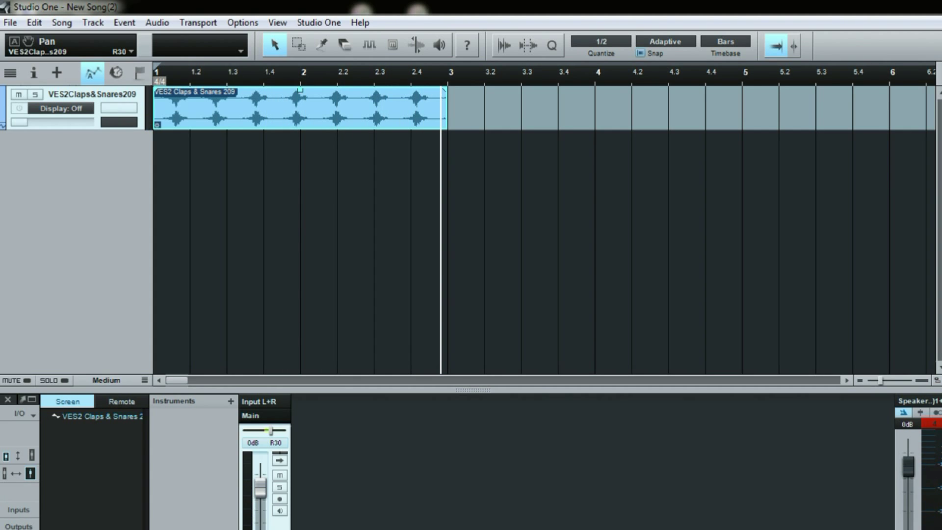
key(Home)
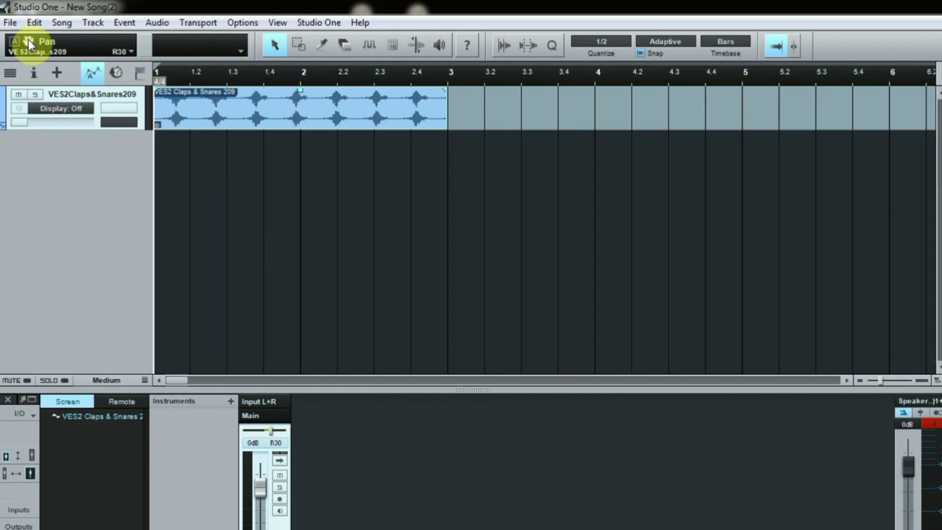
Display the clap track's Pan automation lane, shown flat at R30
drag(29, 40, 203, 108)
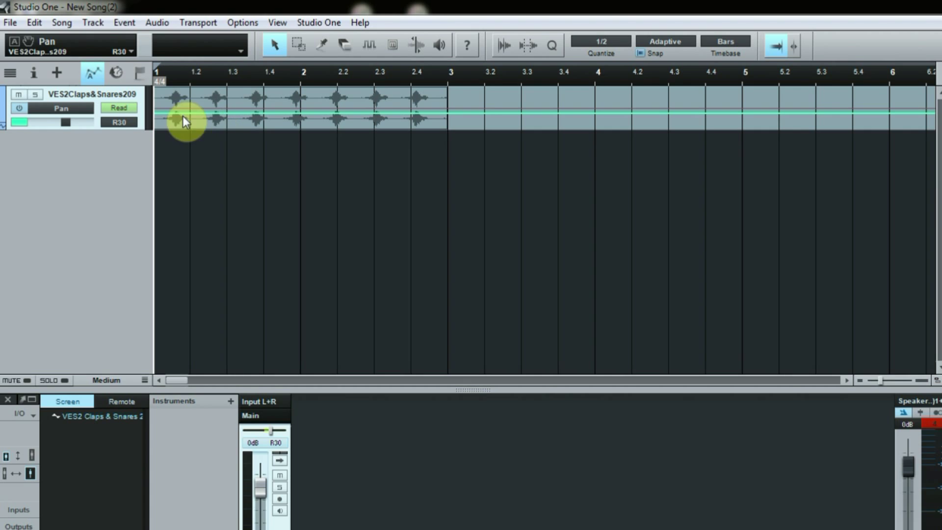
click(606, 45)
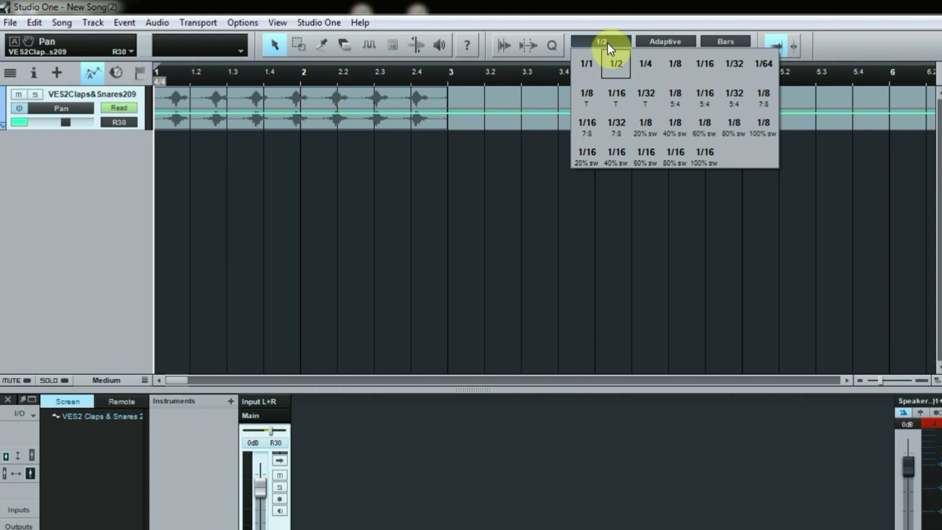
Keep the grid at 1/2, choose the Square Paint Tool, and draw pan automation over bars 1–3
click(607, 43)
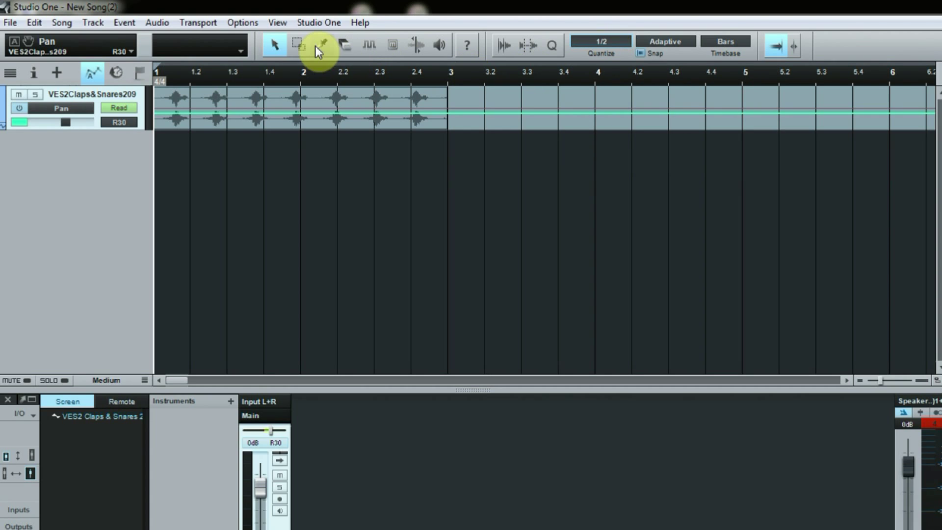
click(368, 45)
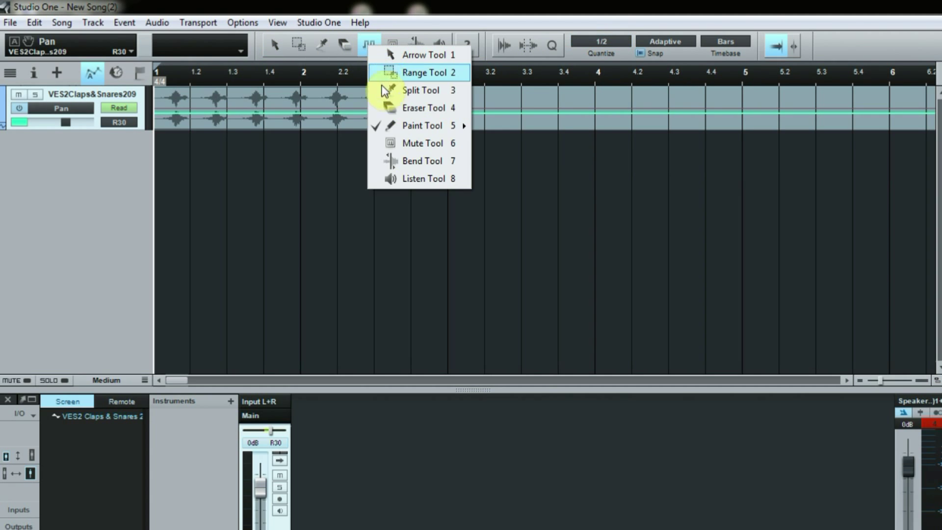
mouse_move(422, 125)
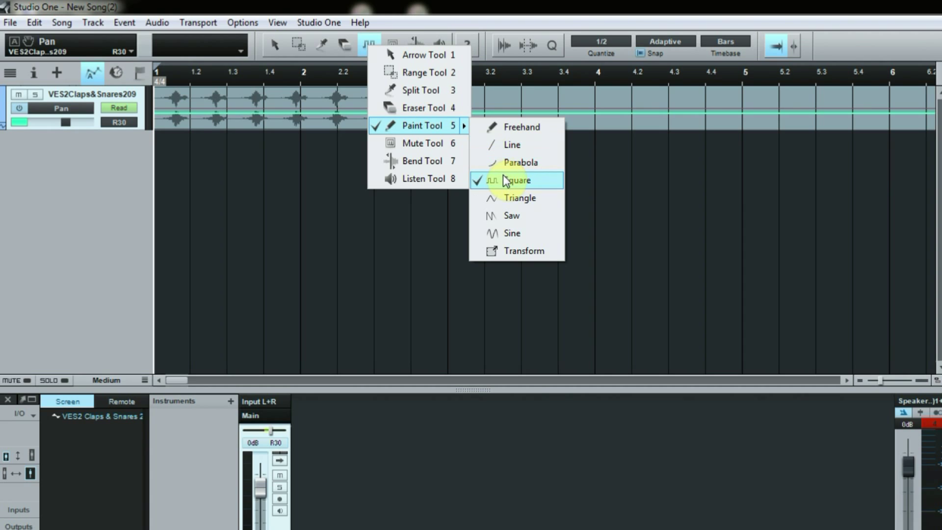
click(503, 180)
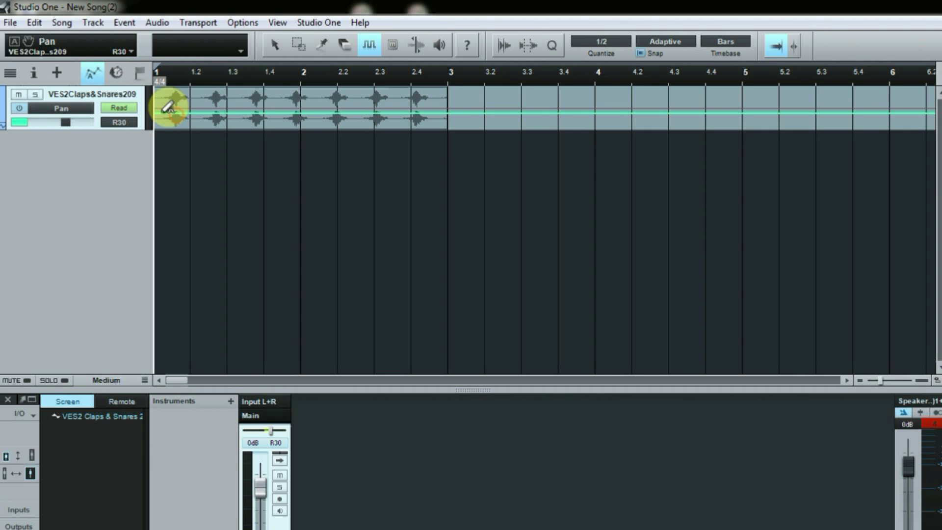
mouse_move(169, 107)
mouse_down()
mouse_move(273, 112)
mouse_move(447, 156)
mouse_up()
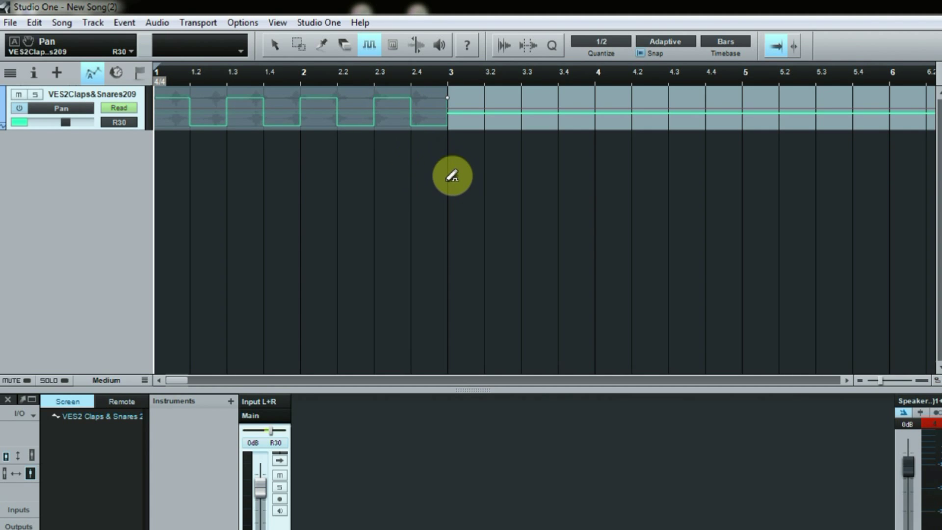
Redraw the square-wave pan from bar 1 to bar 3, alternating hard left and hard right
mouse_move(441, 140)
mouse_down()
mouse_move(443, 78)
mouse_move(439, 121)
mouse_move(439, 80)
mouse_move(432, 84)
mouse_up()
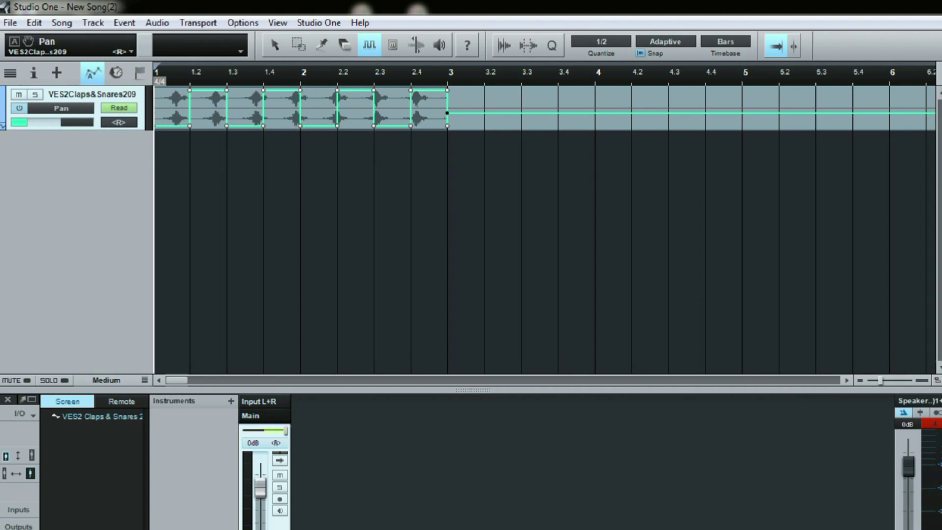
key(space)
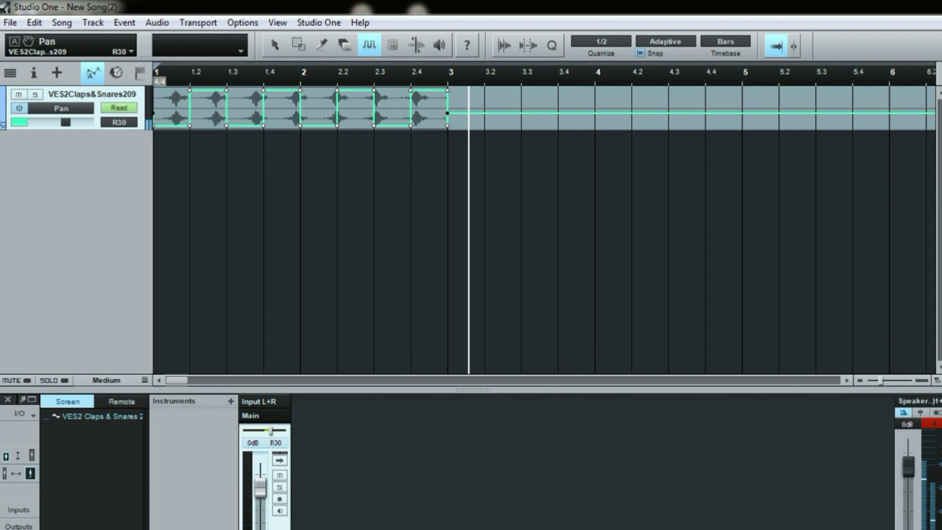
key(space)
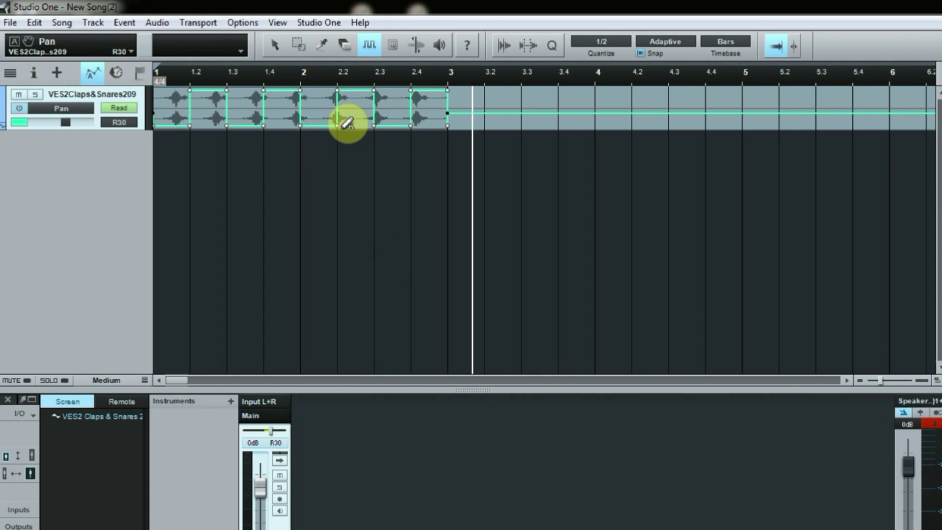